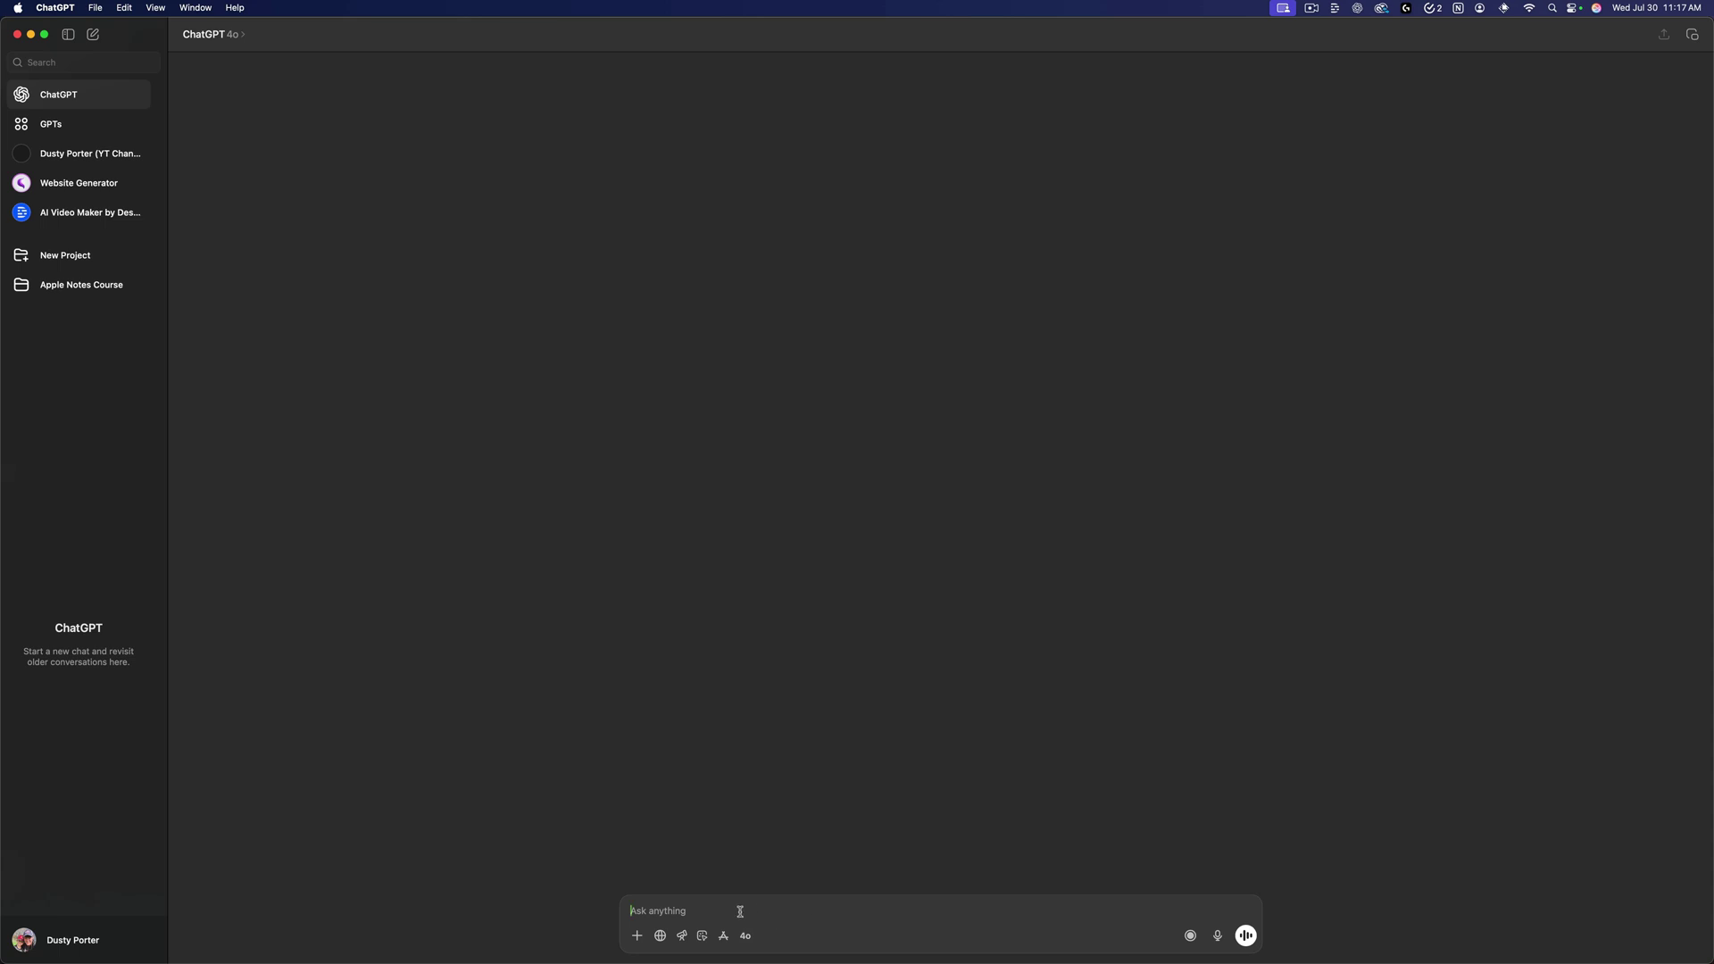
# - Start a voice note recording and move the floating recorder to the screen centre
pyautogui.click(734, 913)
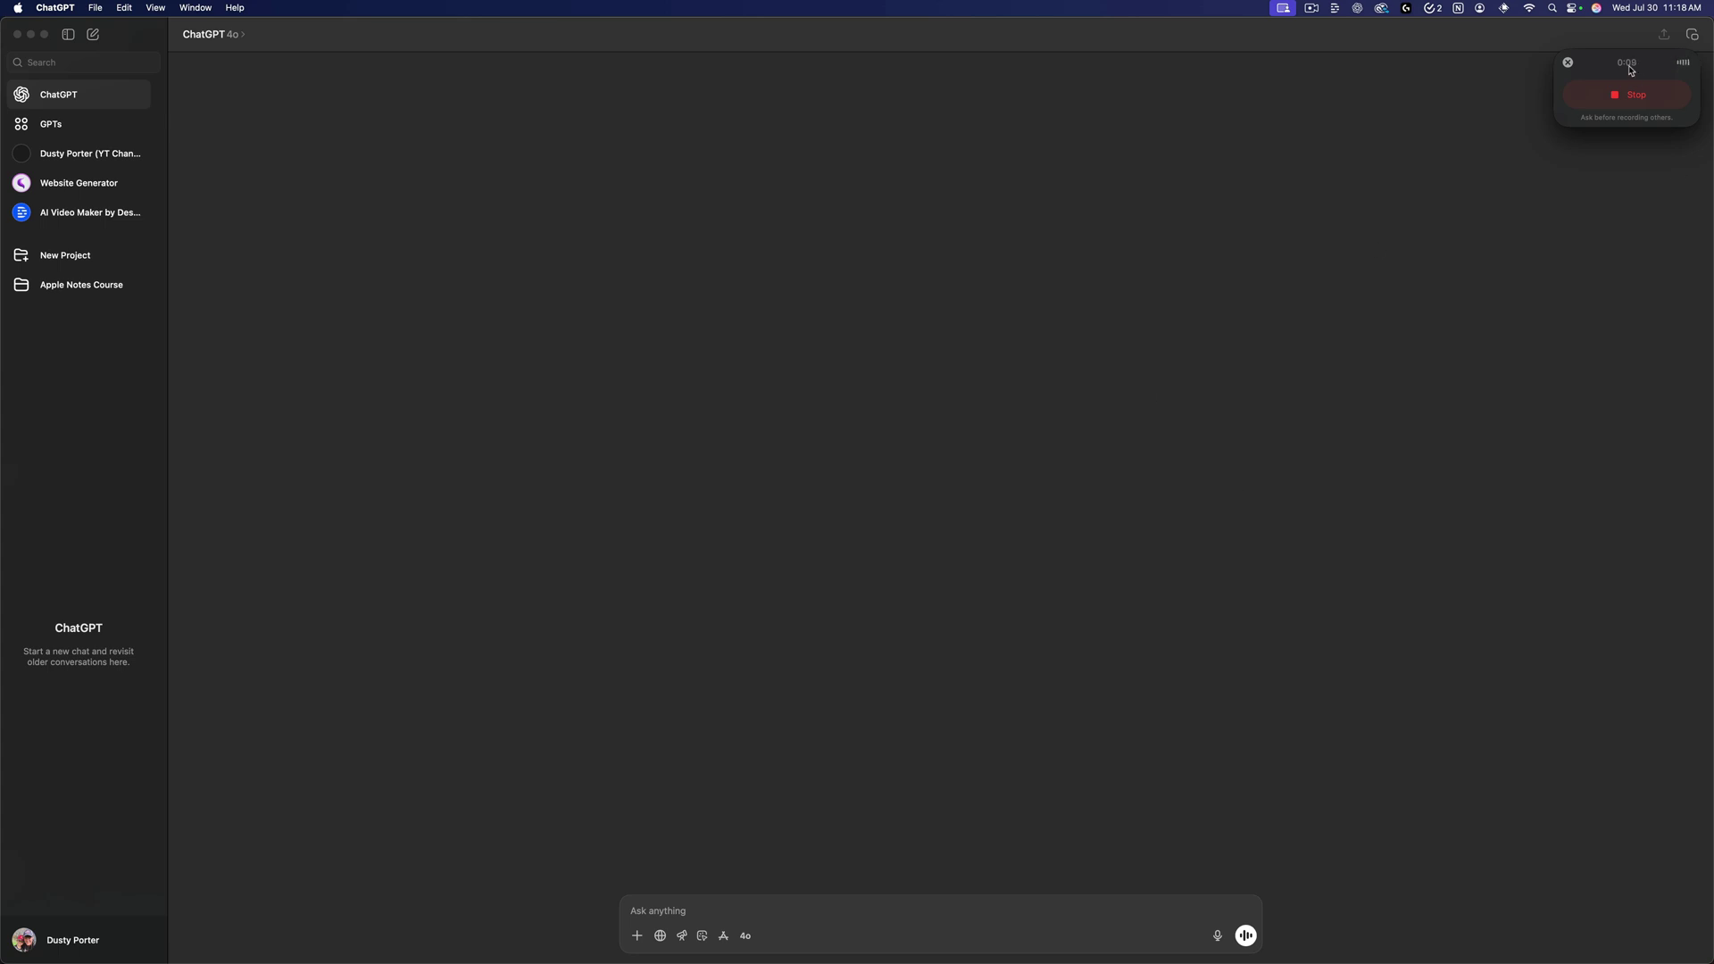
pyautogui.moveTo(1593, 64); pyautogui.dragTo(844, 389)
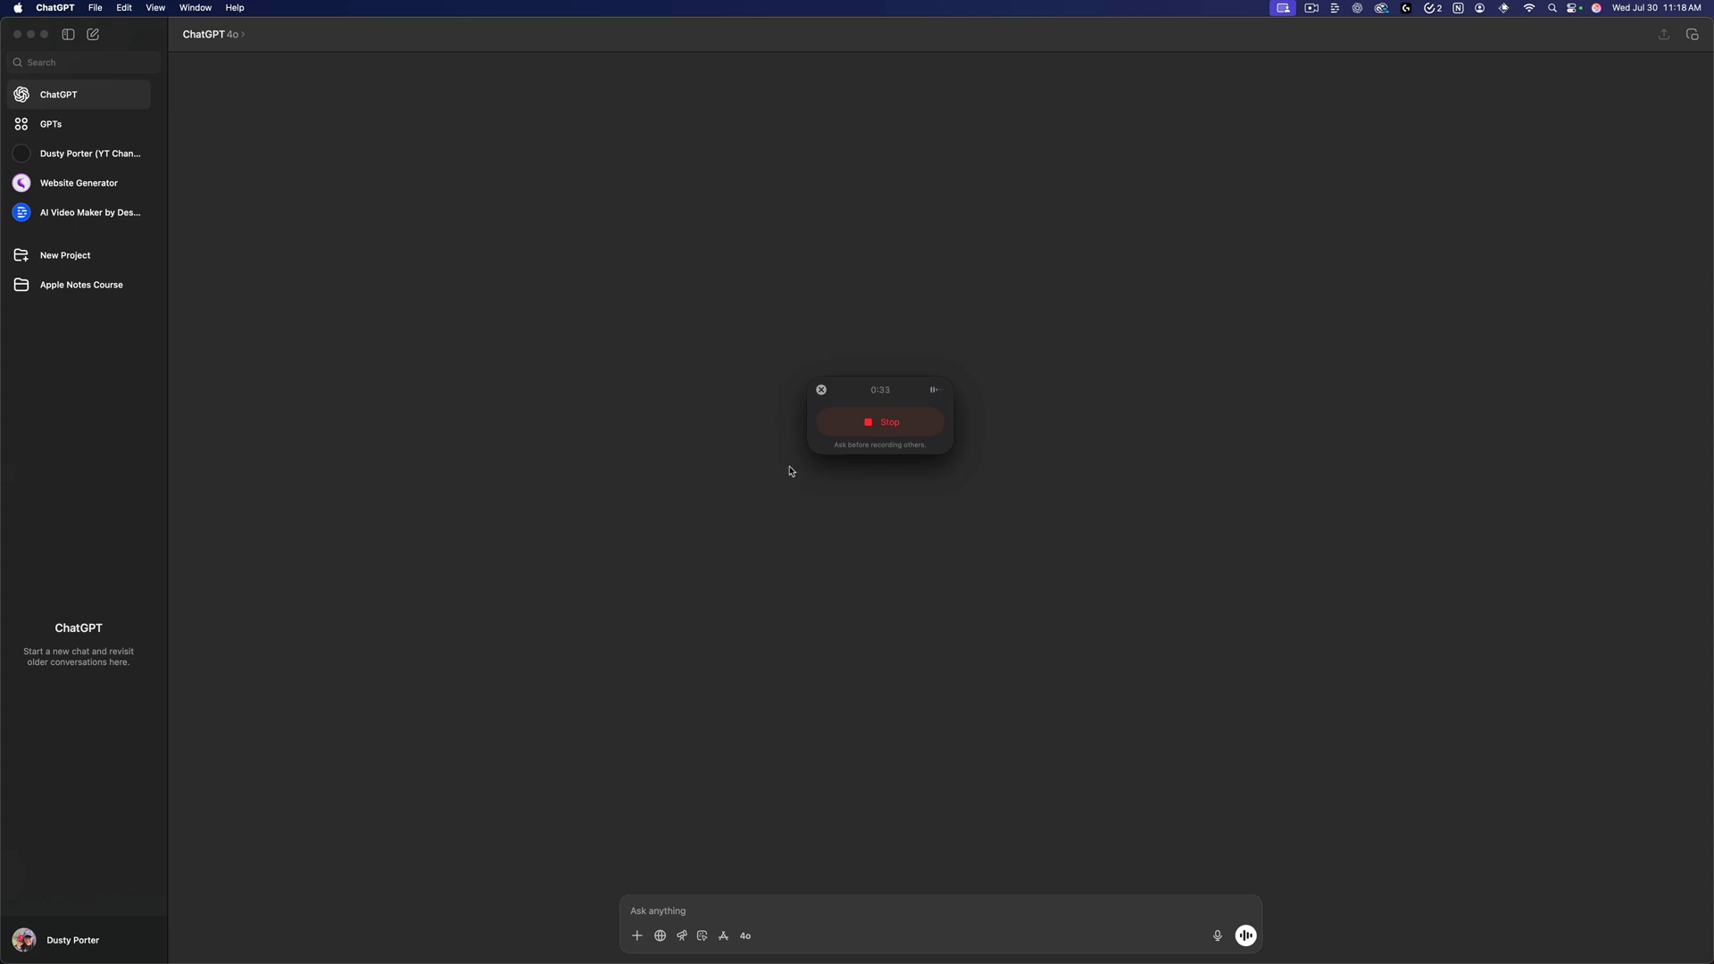
# - Stop the recording at 0:34 and send it for summarising
pyautogui.click(889, 427)
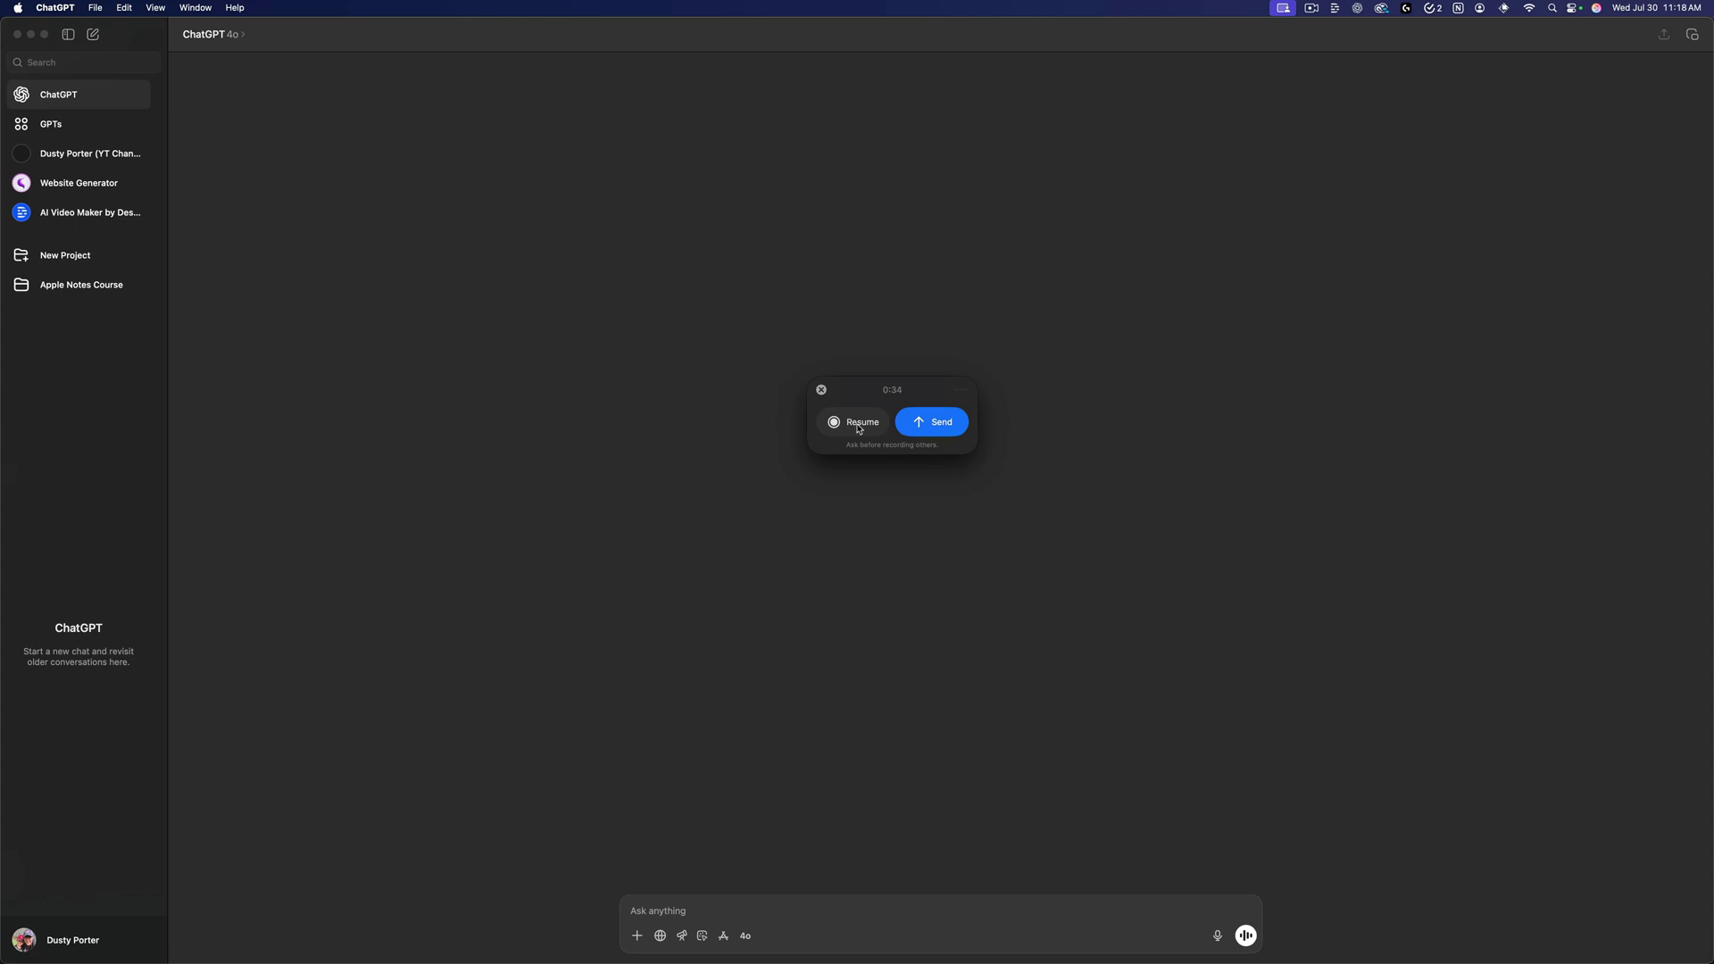
pyautogui.click(918, 424)
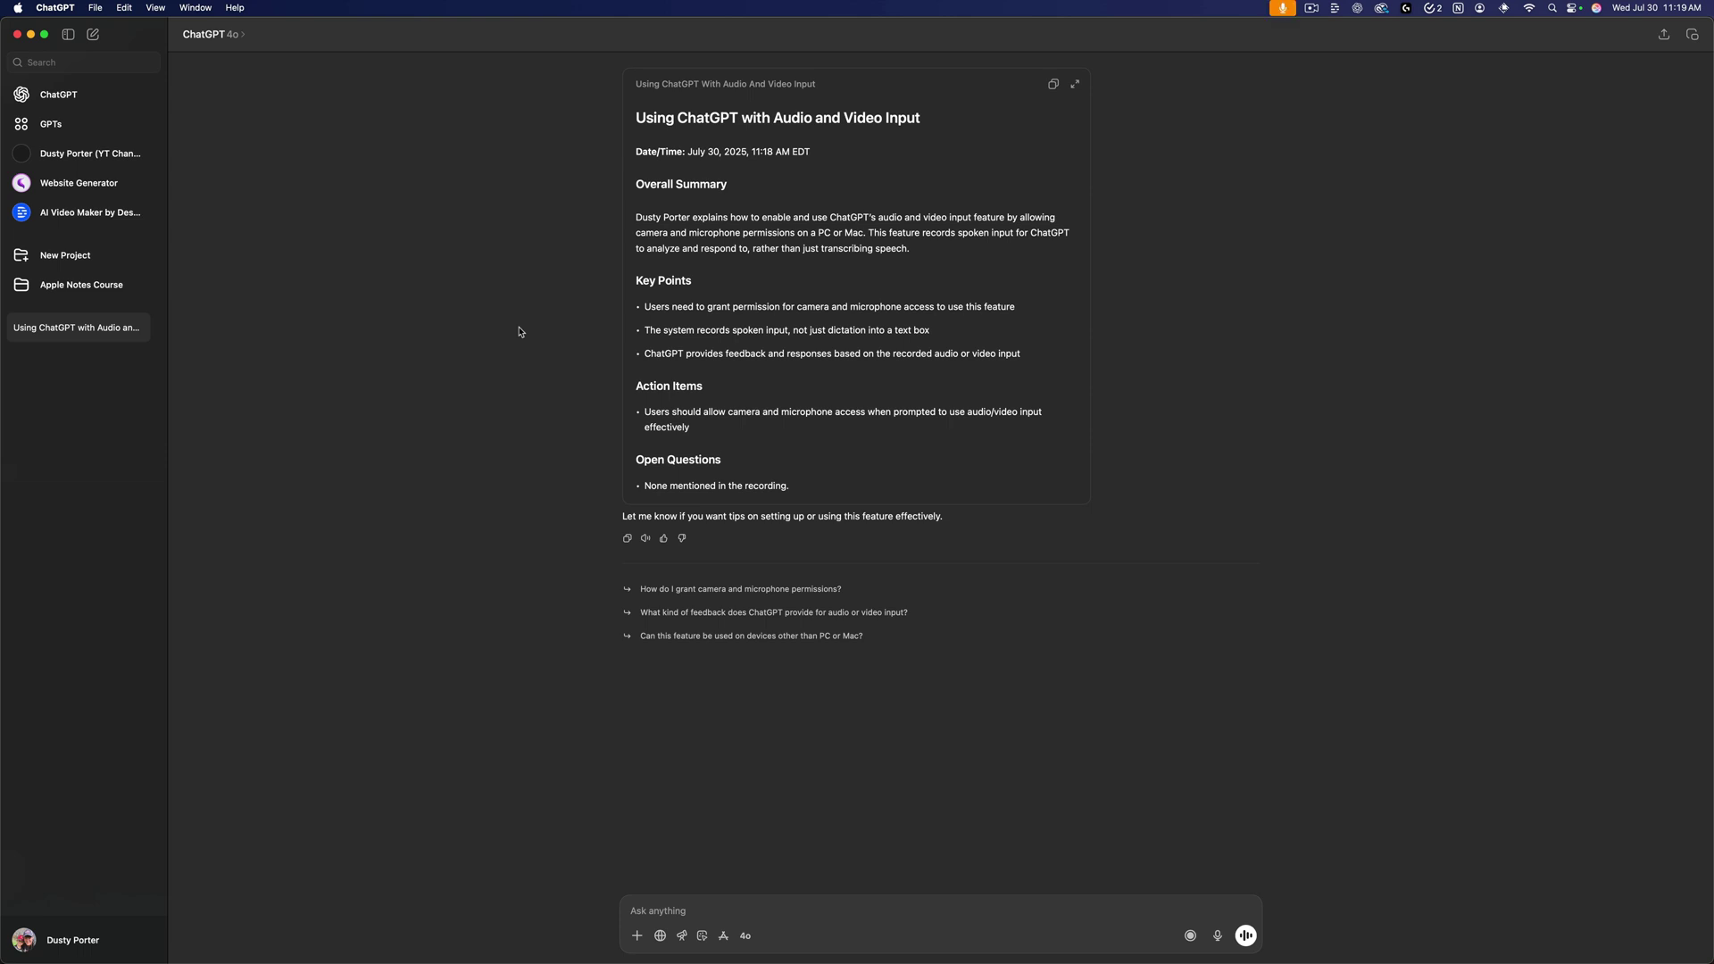
pyautogui.click(1214, 940)
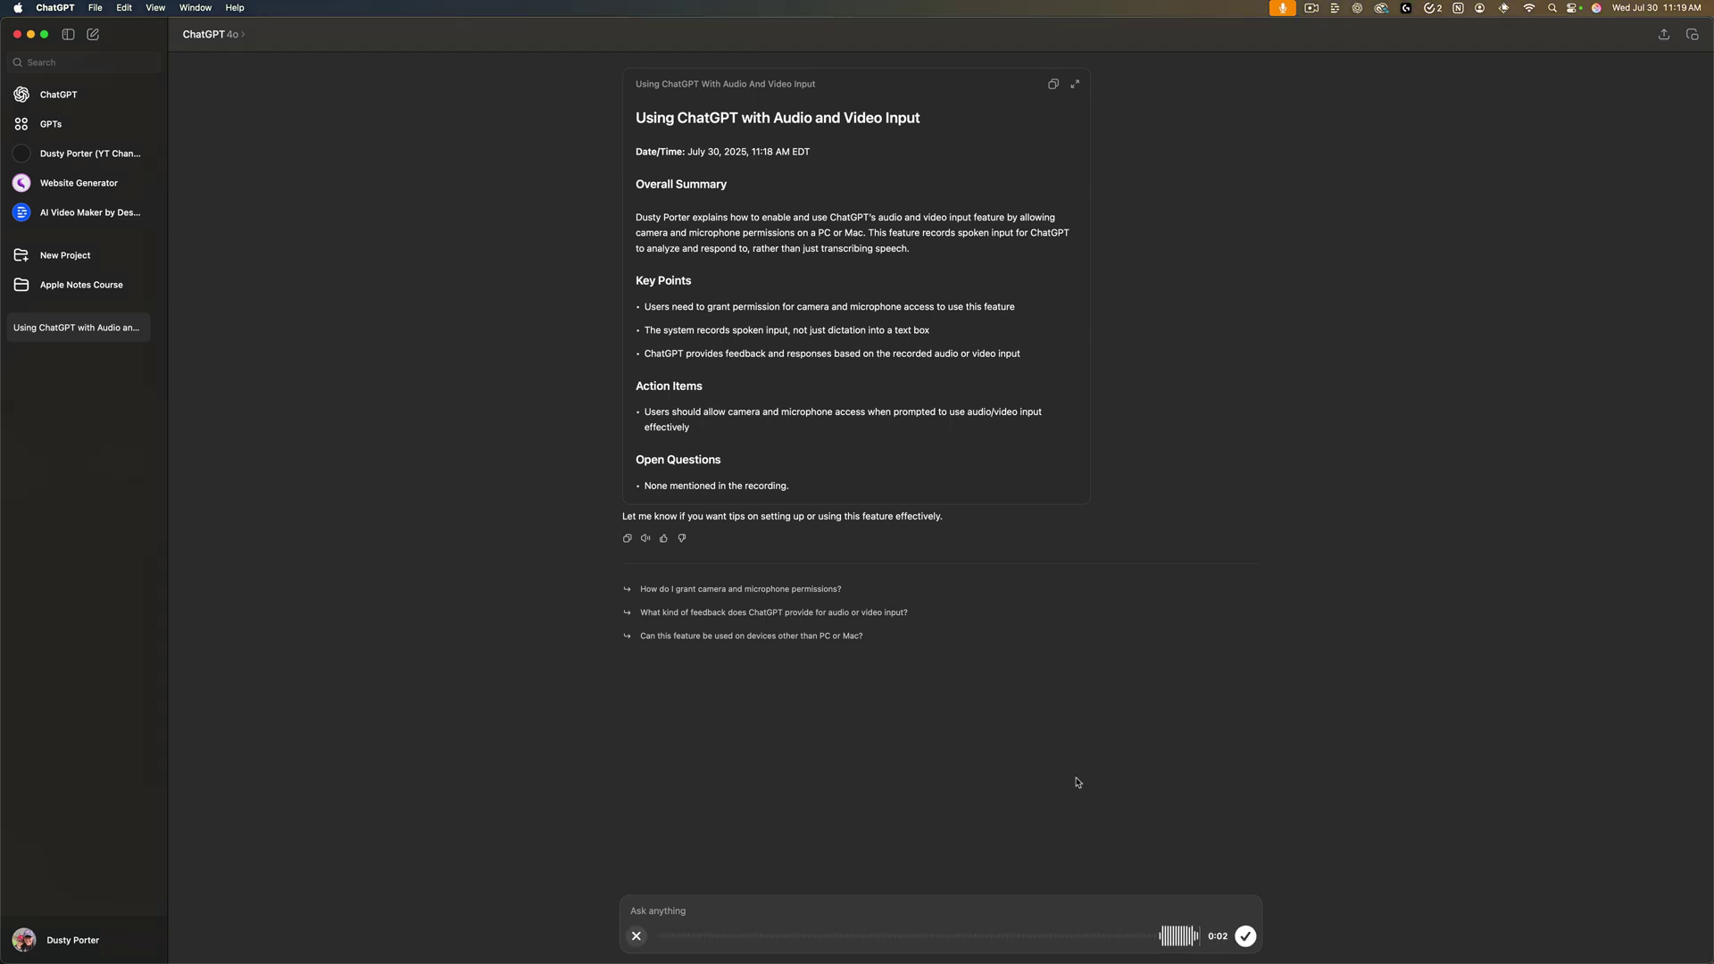
pyautogui.press('Return')
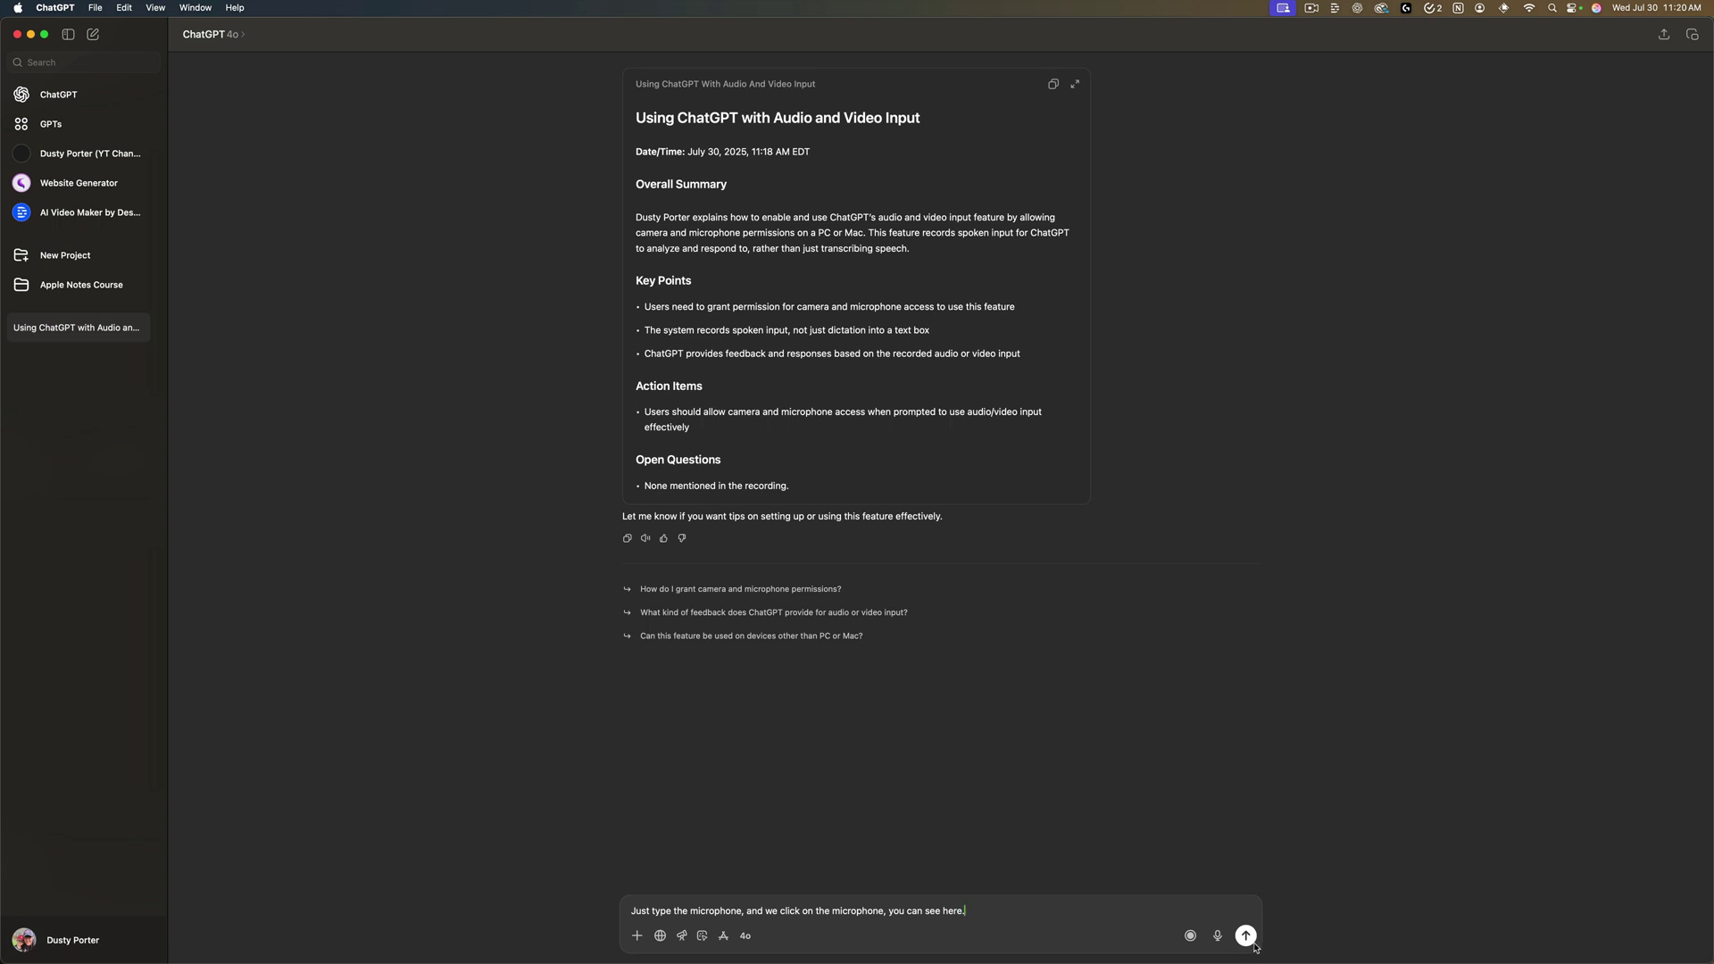
pyautogui.tripleClick(957, 913)
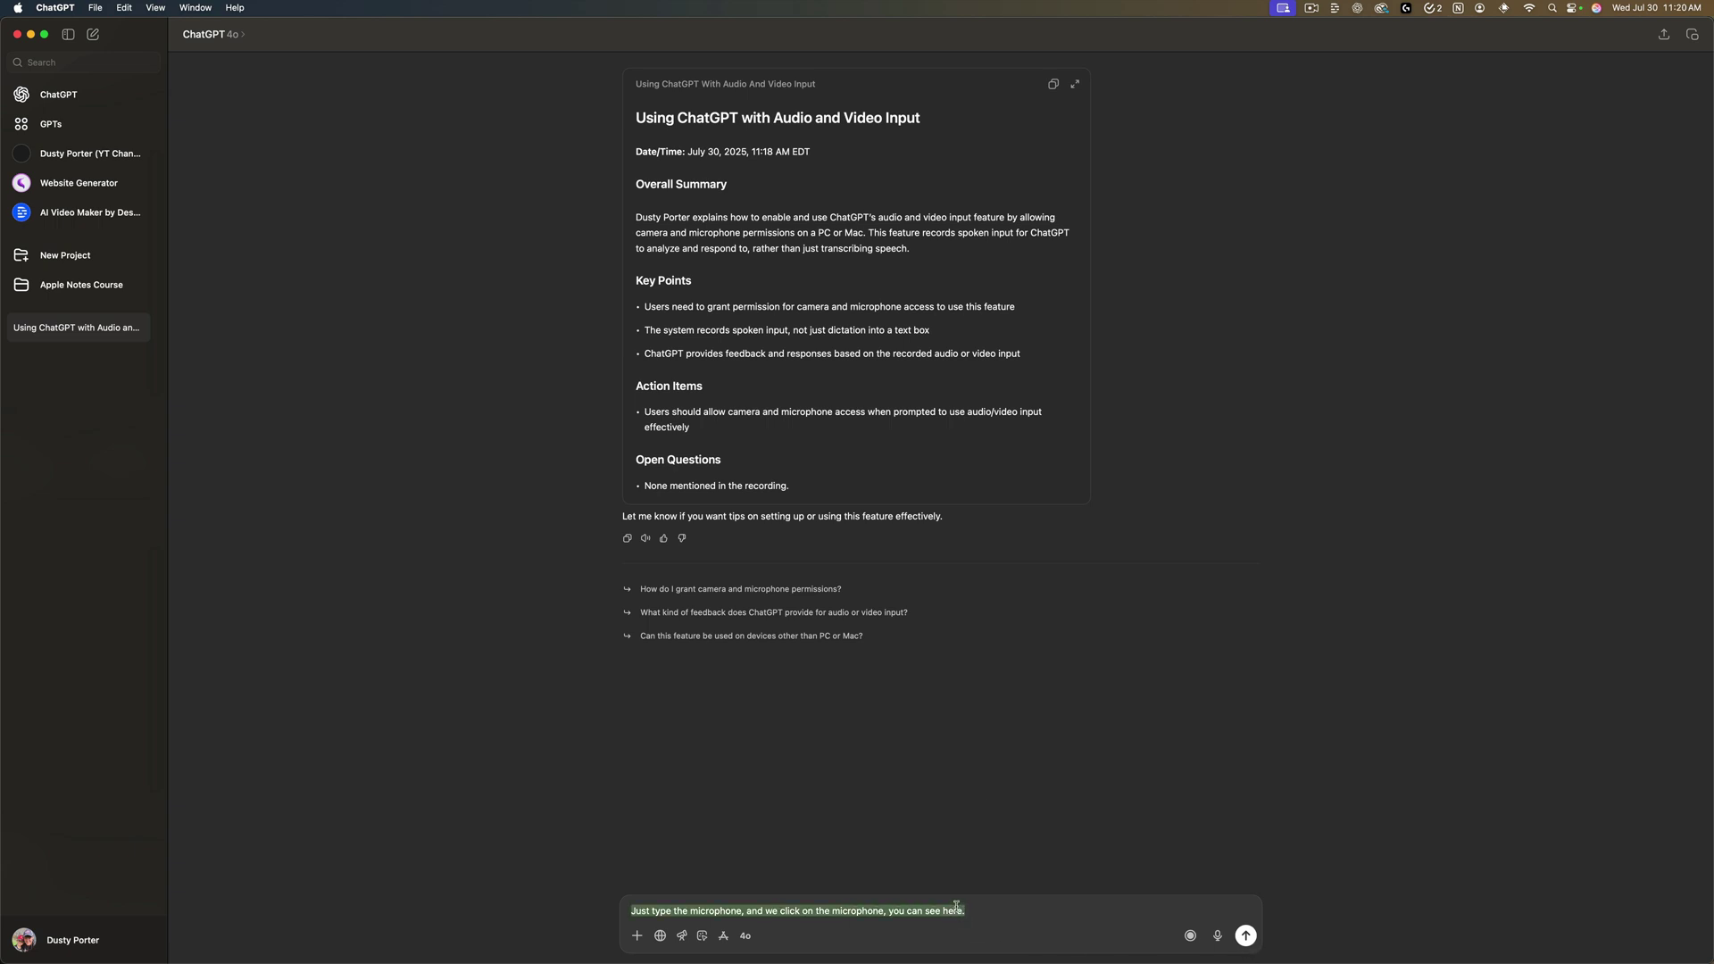
pyautogui.press('BackSpace')
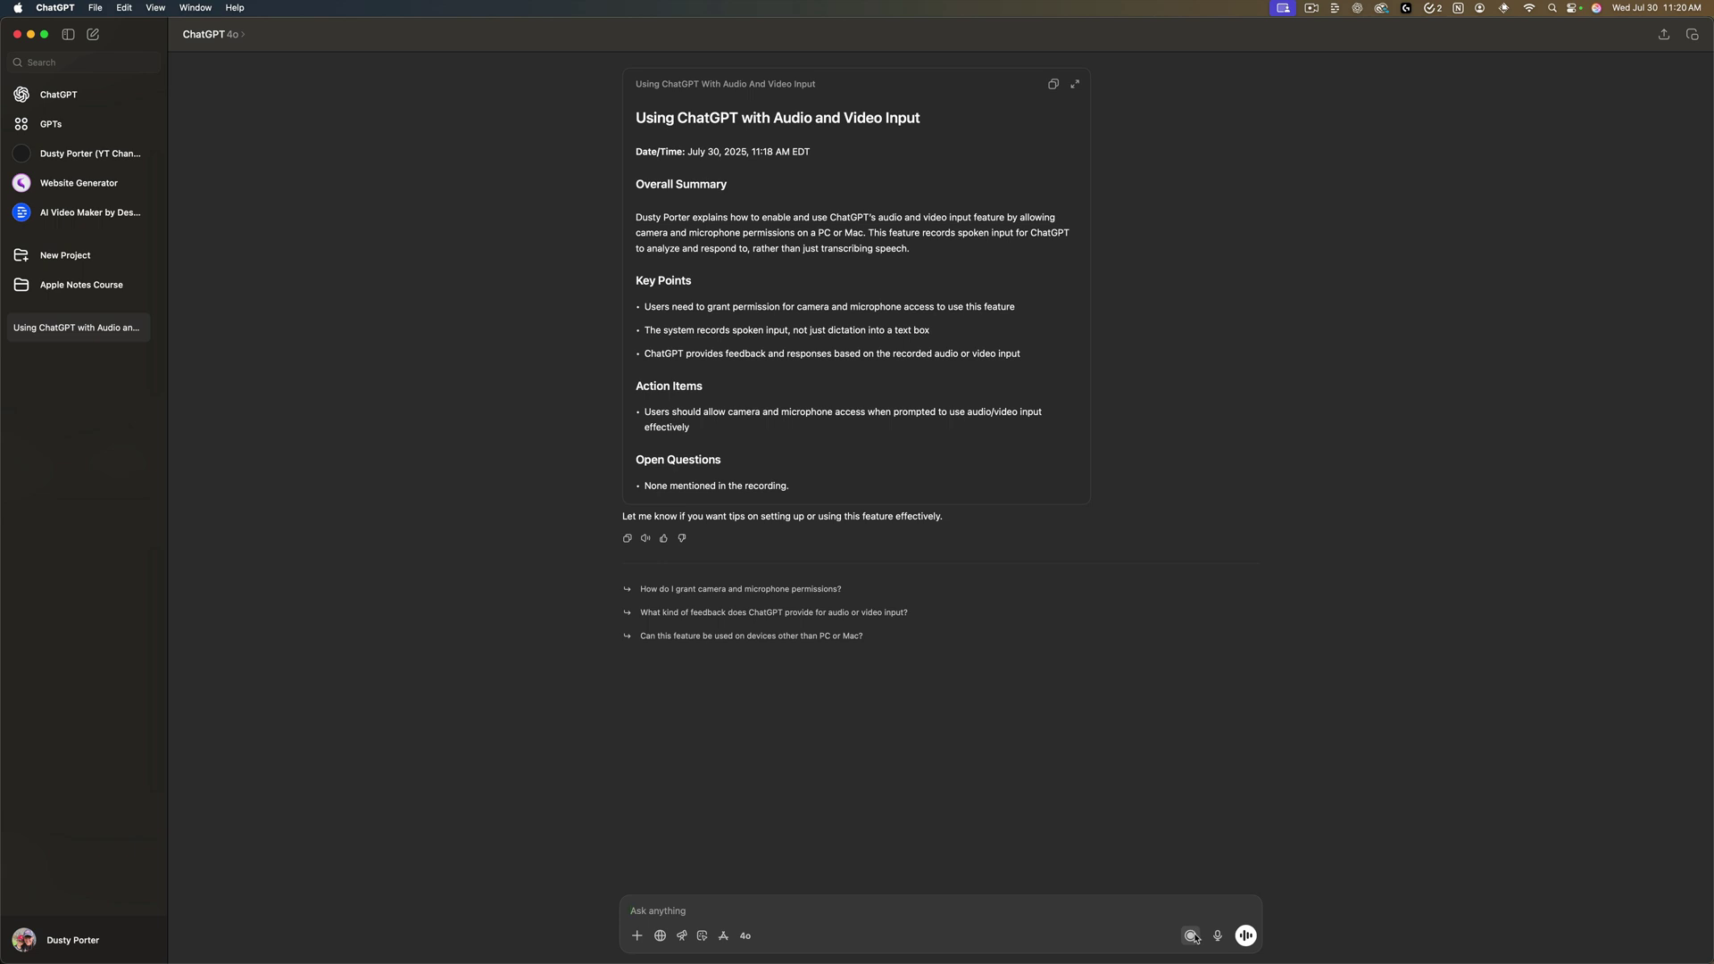